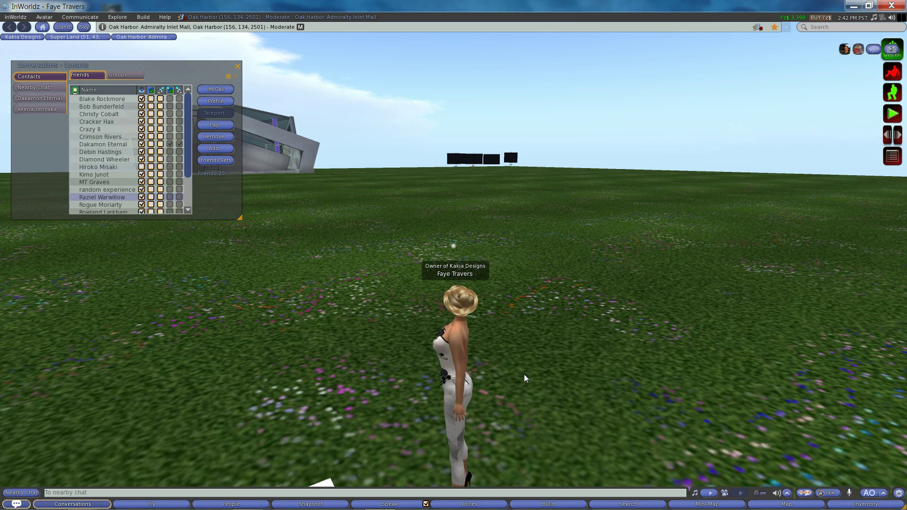
Step: Turn to face the pose stand on the white platform and look over its general object properties
key("Left")
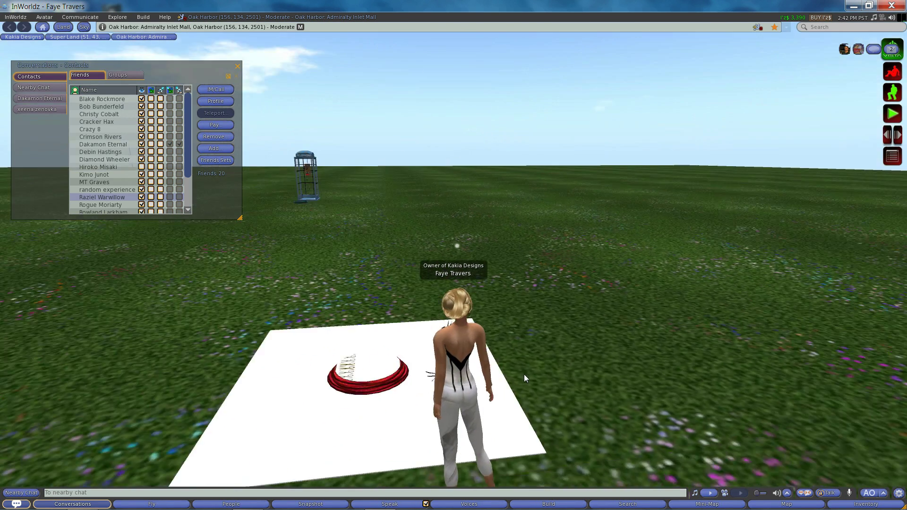
key("Left")
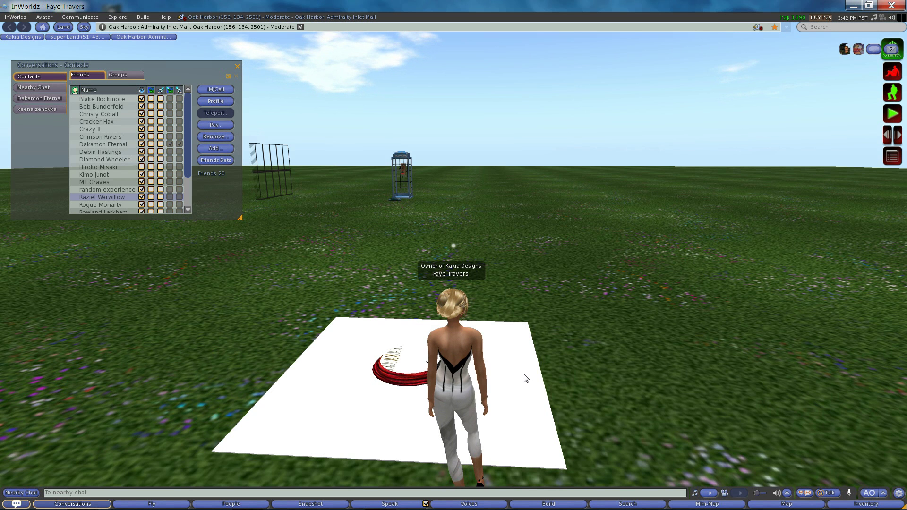
key("Right")
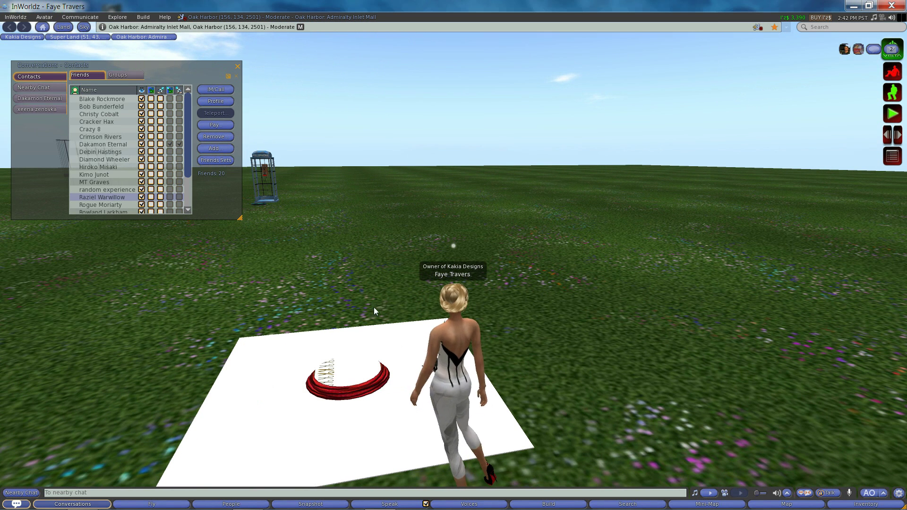
left_click_drag(404, 290, 483, 276, "ctrl+alt")
key("Right")
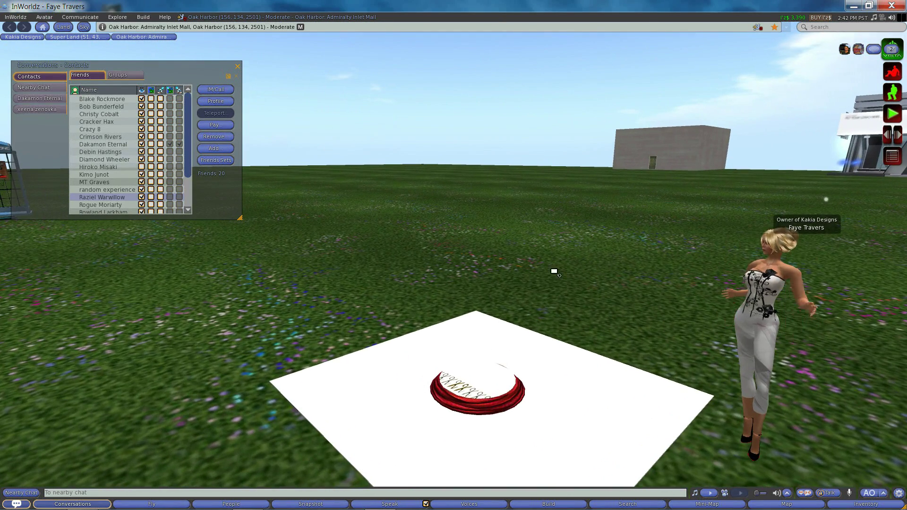
key("Right")
key("Right")
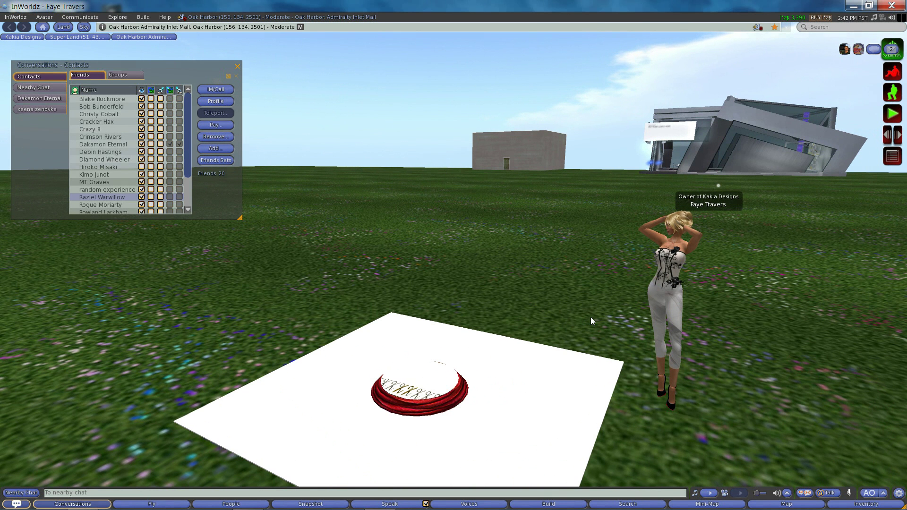
right_click(426, 385)
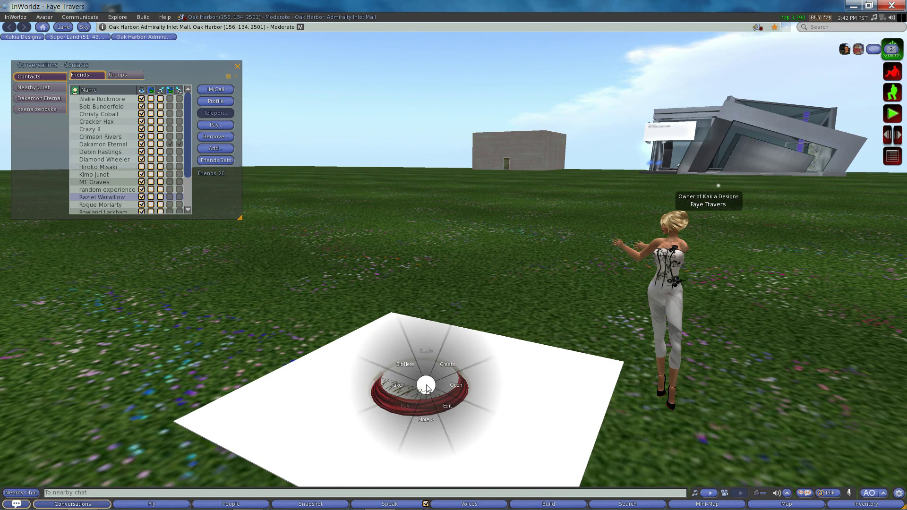
left_click(447, 401)
mouse_move(428, 374)
left_mouse_down()
mouse_move(426, 346)
mouse_move(425, 372)
left_mouse_up()
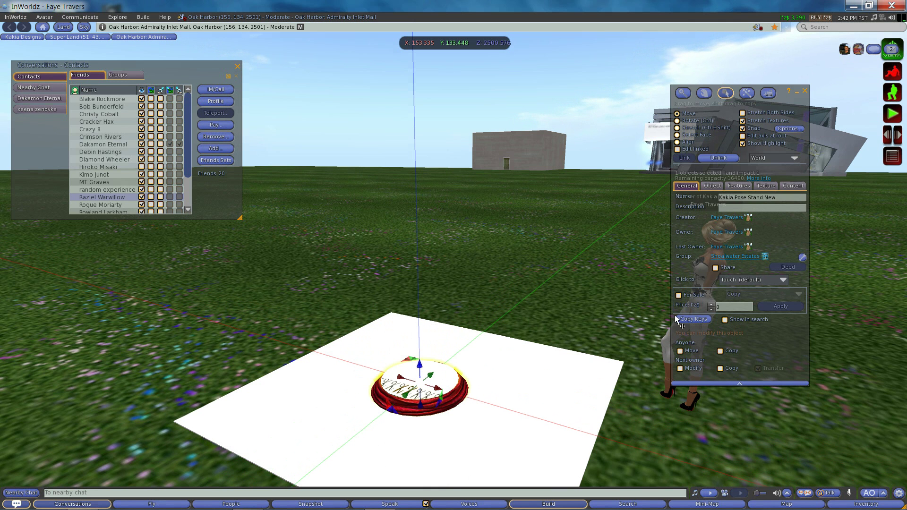
left_click(806, 90)
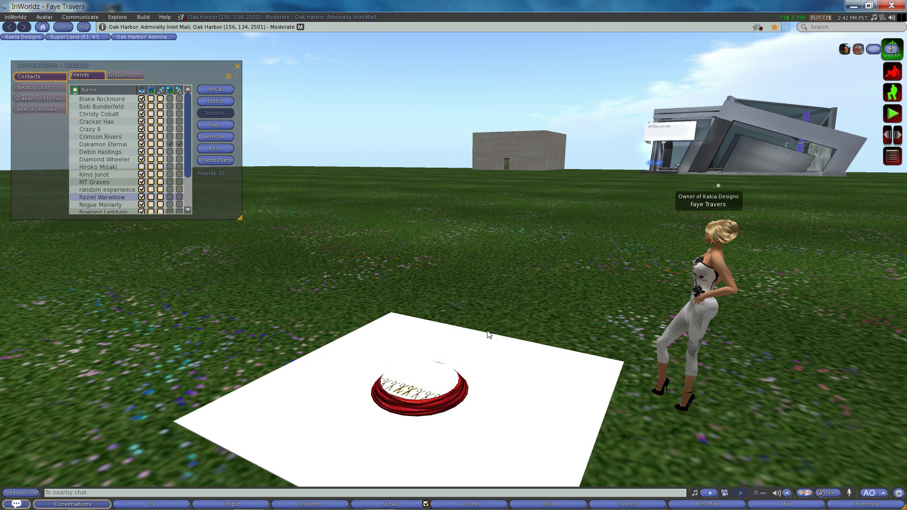
Step: Place the avatar on the pose stand
right_click(426, 371)
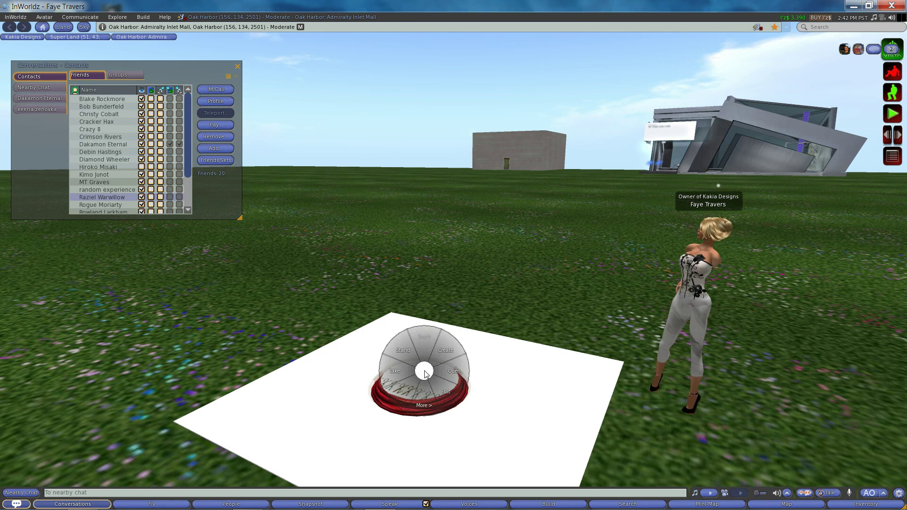
left_click(405, 358)
left_click(408, 362)
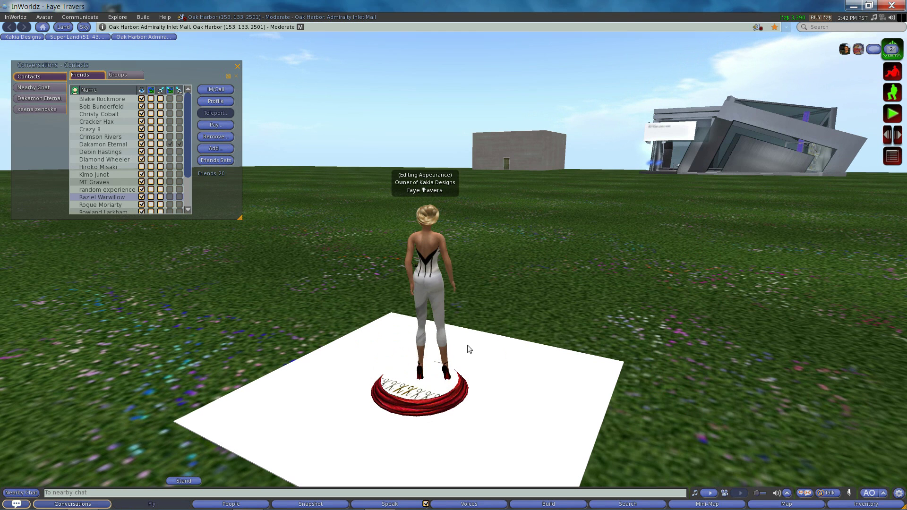
Step: Wear the Kakia Designs B&W Wedding Skirt from the inventory's Objects folder
left_click(856, 504)
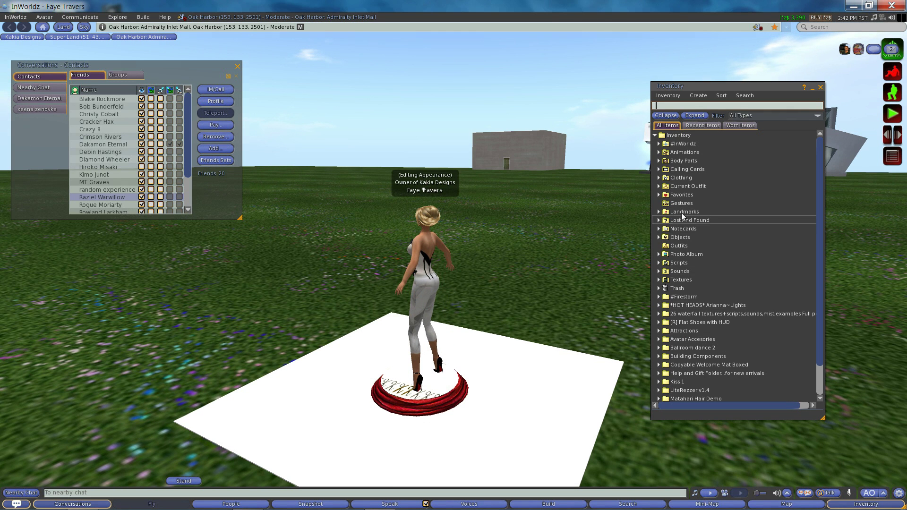
left_click(659, 237)
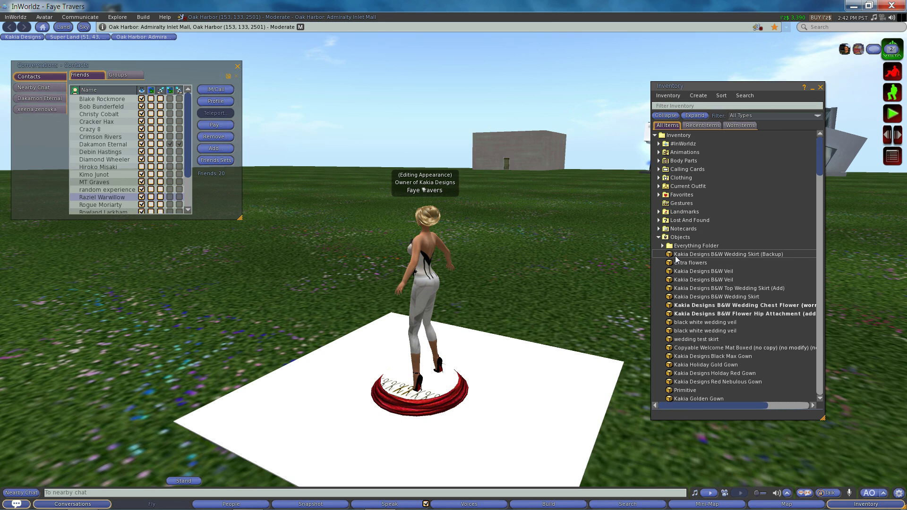
left_click(677, 297)
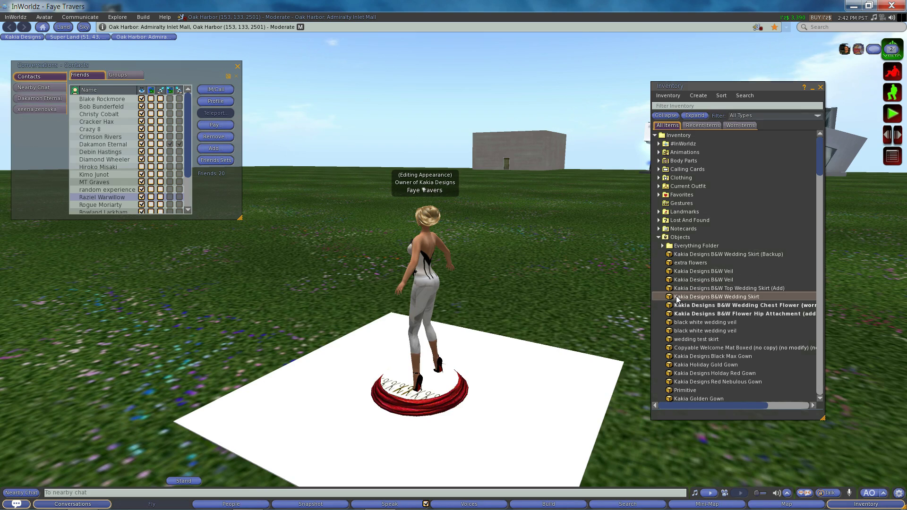
double_click(678, 298)
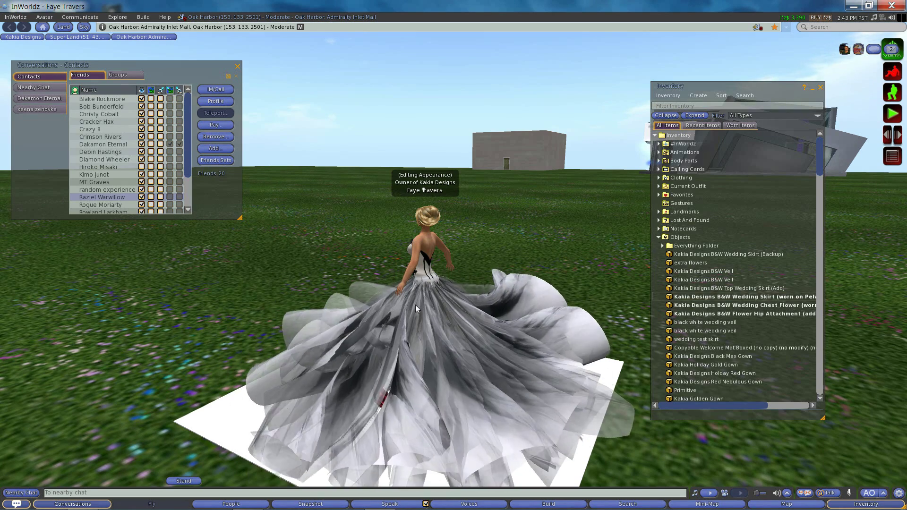
Step: Duplicate the worn B&W Wedding Skirt within the Objects folder, and close the inventory and conversations windows
left_click_drag(420, 290, 432, 217, "ctrl+alt")
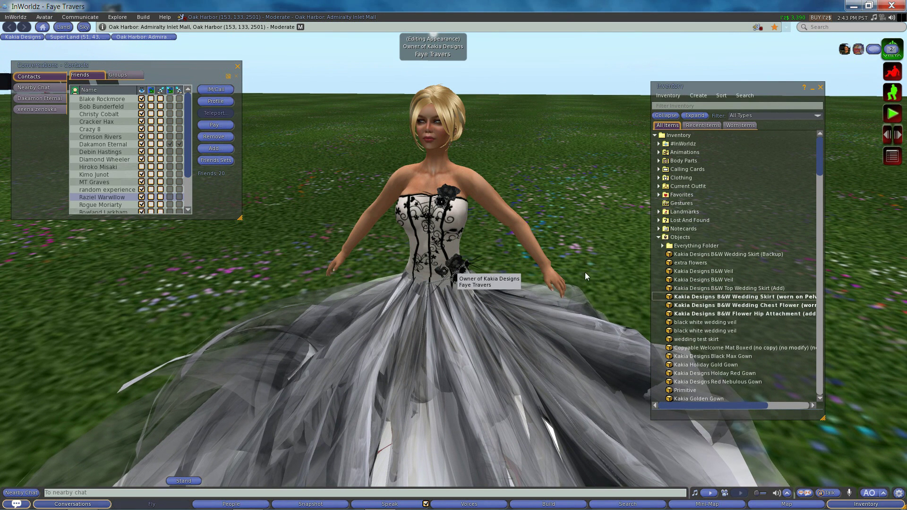
right_click(683, 300)
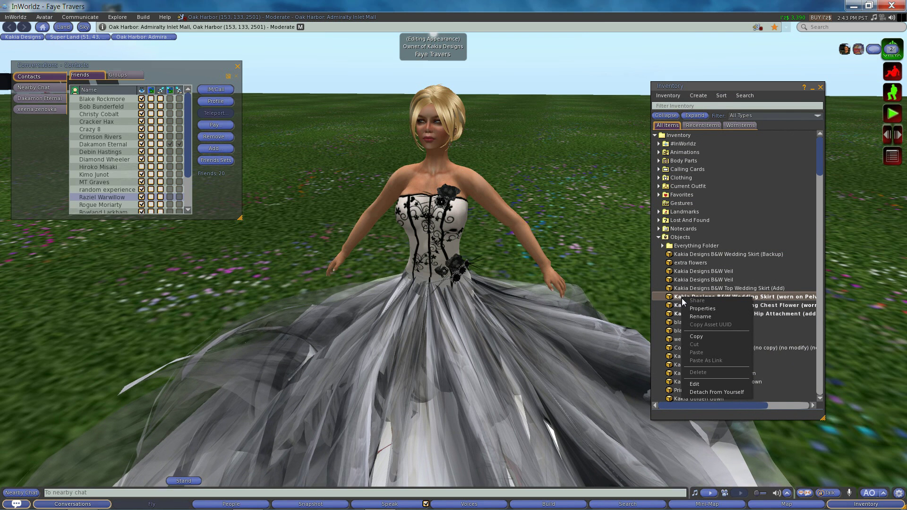
left_click(698, 336)
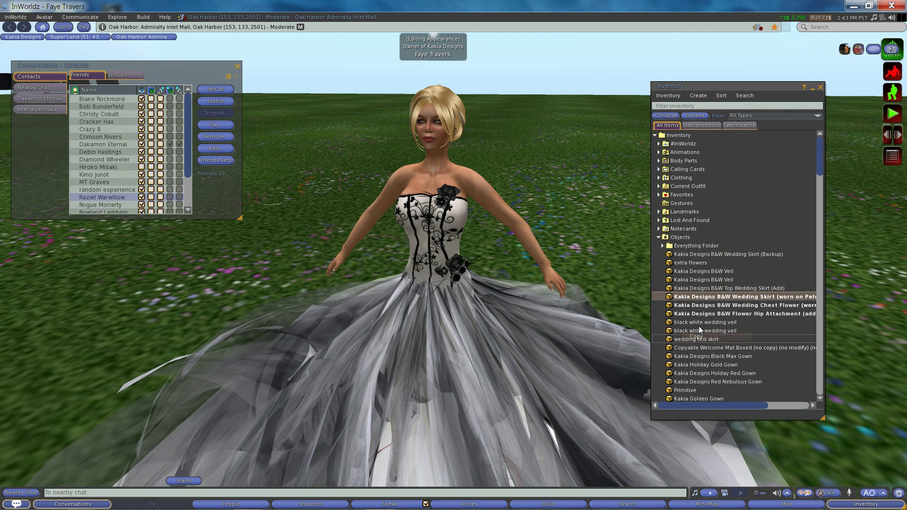
right_click(704, 297)
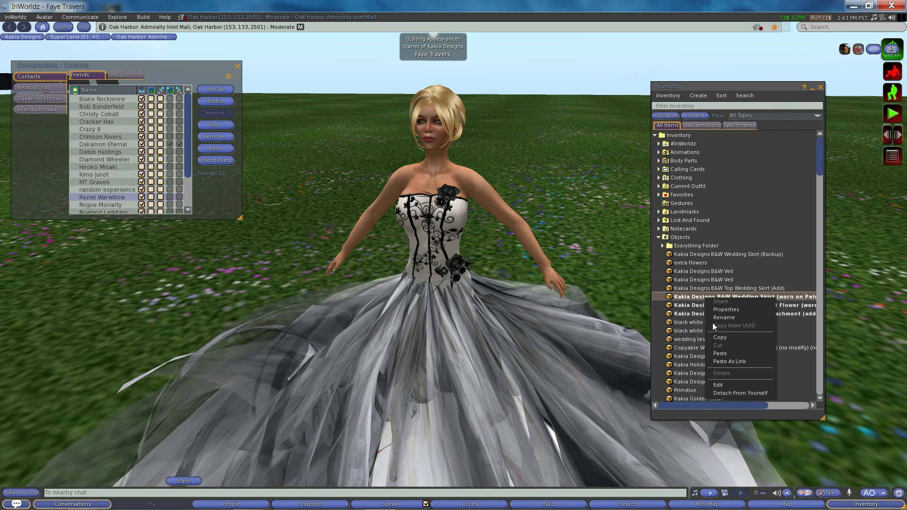
left_click(718, 353)
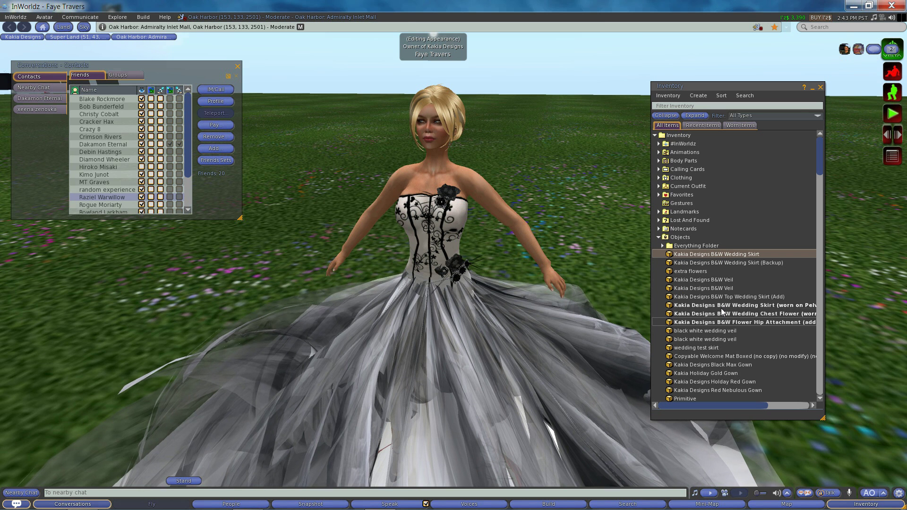
left_click(821, 87)
left_click(237, 66)
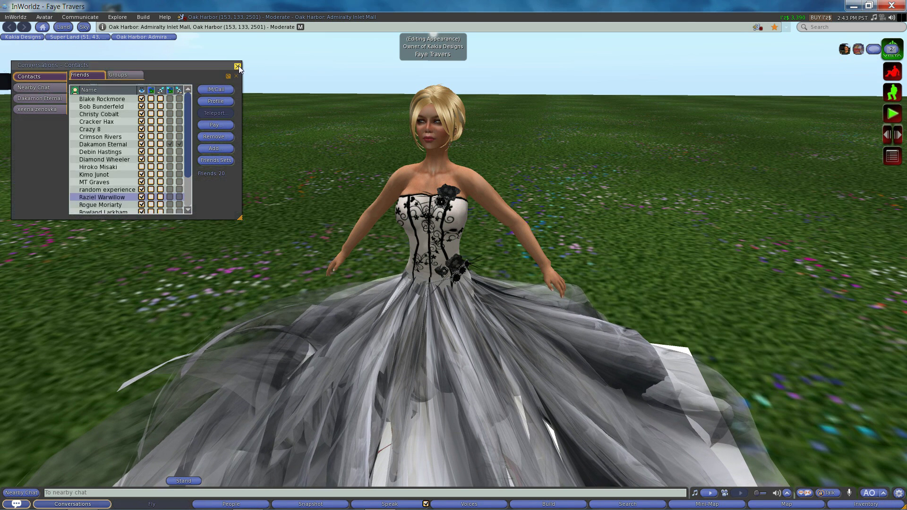
Step: Examine the gown from the front and back, including where the skirt meets the bodice at the waist
left_click_drag(426, 302, 329, 312, "ctrl+alt")
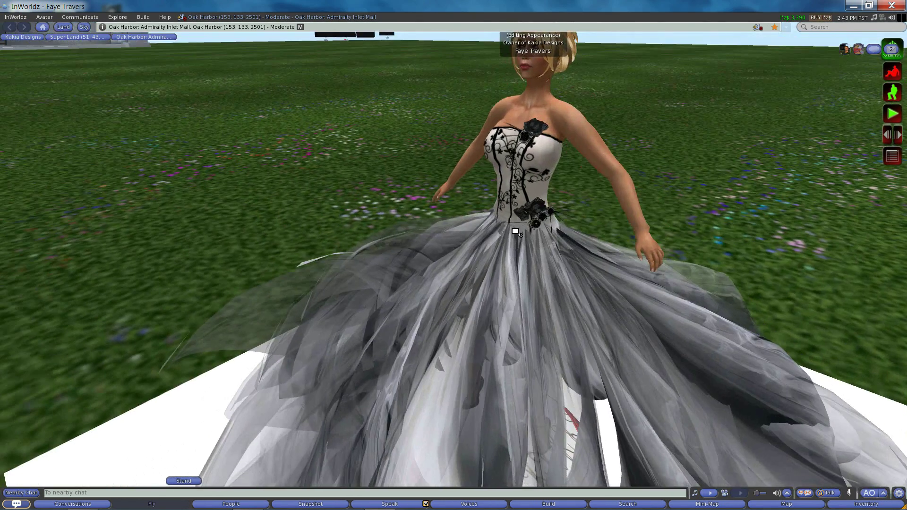
left_click_drag(514, 229, 80, 220, "ctrl+alt")
left_click_drag(279, 260, 279, 291, "alt")
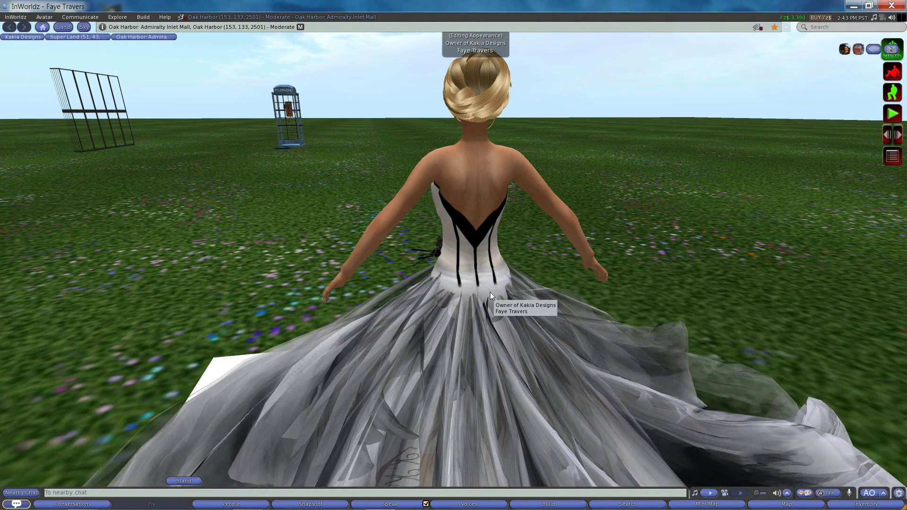
left_click_drag(471, 280, 893, 279, "ctrl+alt")
scroll(450, 270, "down", 3)
left_click_drag(455, 303, 416, 289, "ctrl+alt")
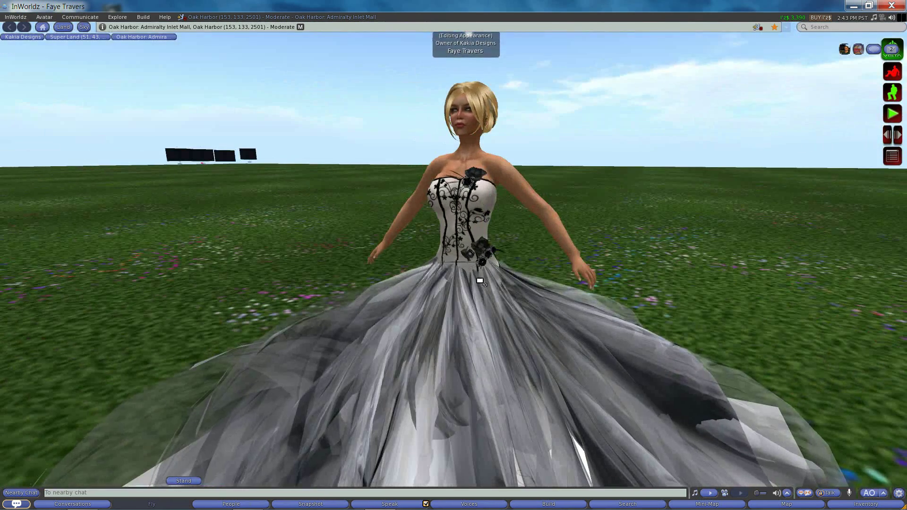
left_click_drag(479, 280, 475, 302, "alt")
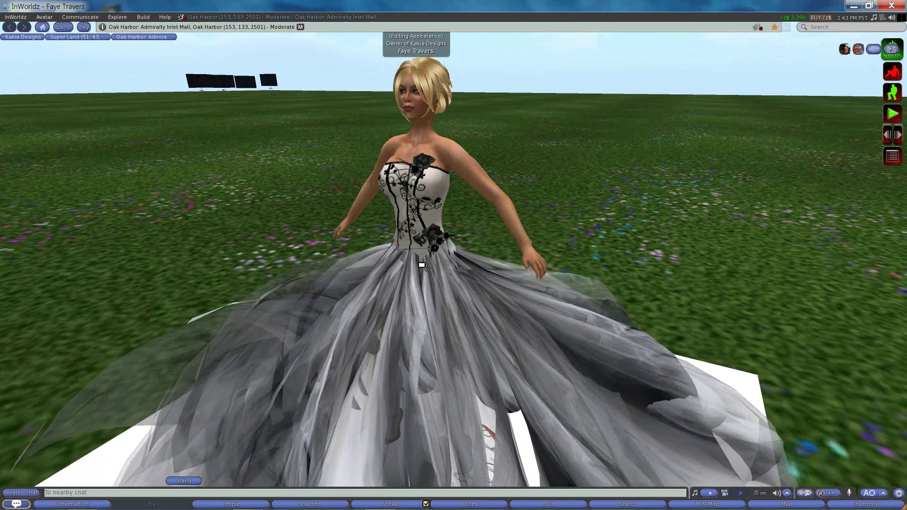
left_click_drag(421, 259, 455, 311, "alt")
Step: Open the worn wedding skirt for editing and enable editing of its individual linked parts
right_click(455, 312)
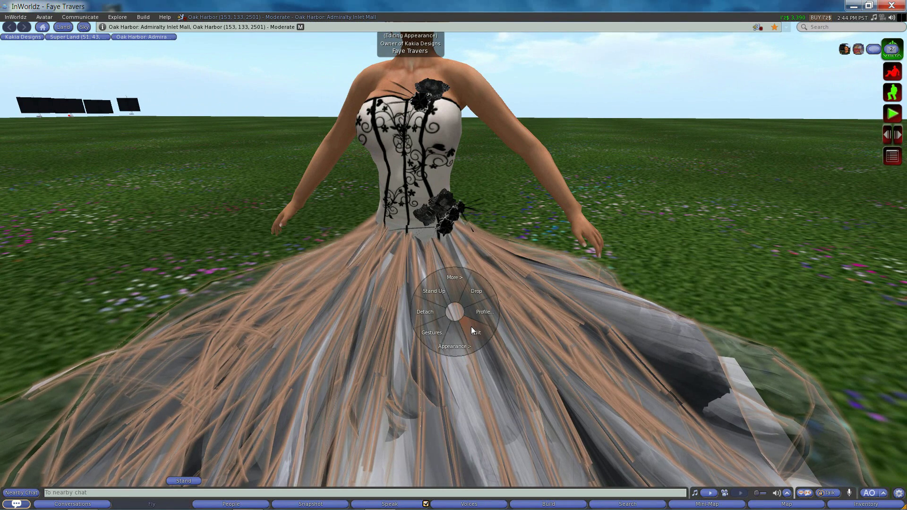
left_click(472, 327)
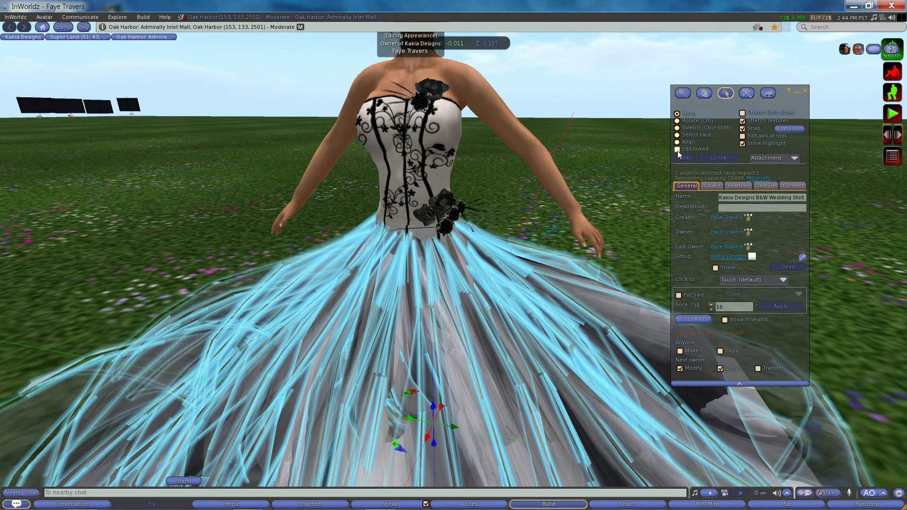
left_click(678, 151)
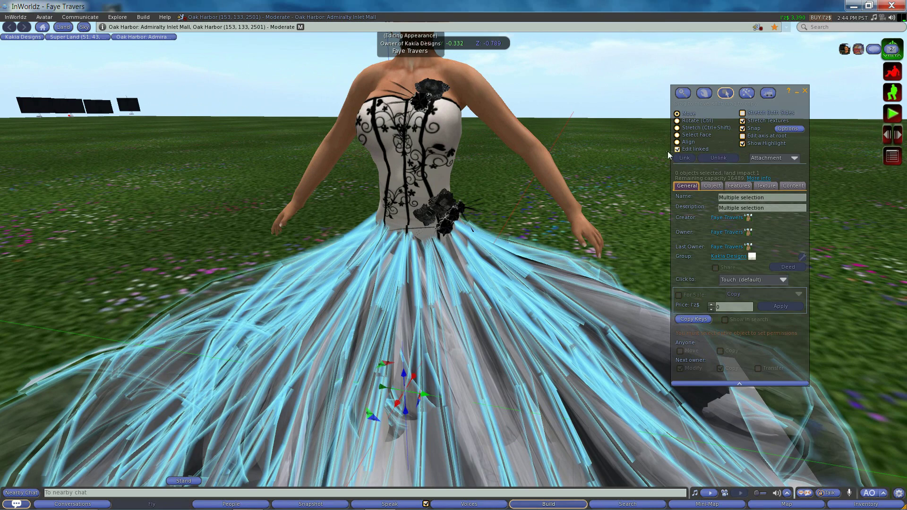
Step: Move the skirt panel at the avatar's back left closer to the waist
key("Escape")
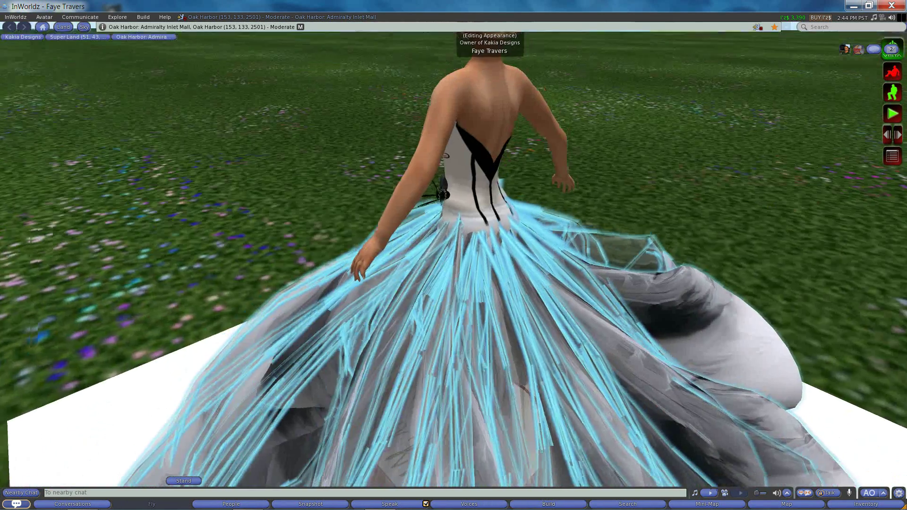
left_click_drag(458, 283, 483, 242, "alt")
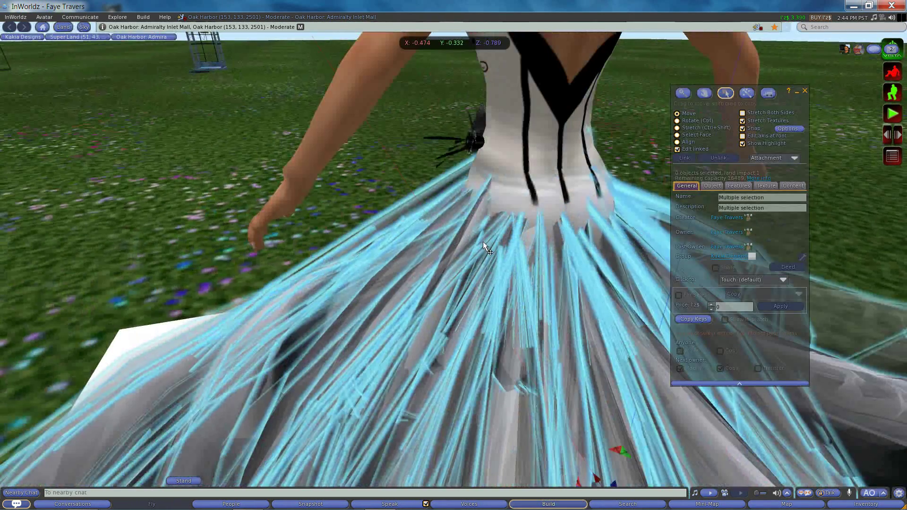
left_click(480, 206)
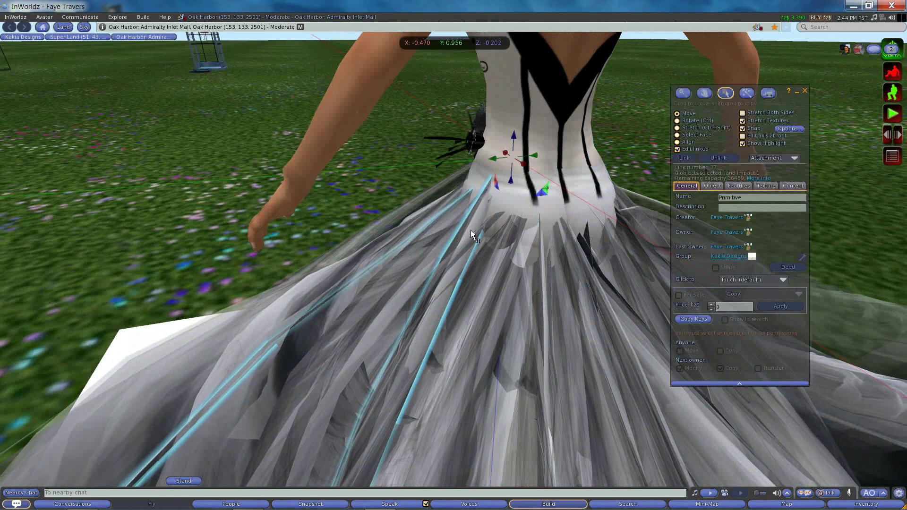
left_click_drag(516, 188, 544, 163)
Step: Adjust the position of the skirt panel at the centre of the back, just below the bodice
left_click_drag(566, 229, 496, 258, "alt")
left_click(512, 283)
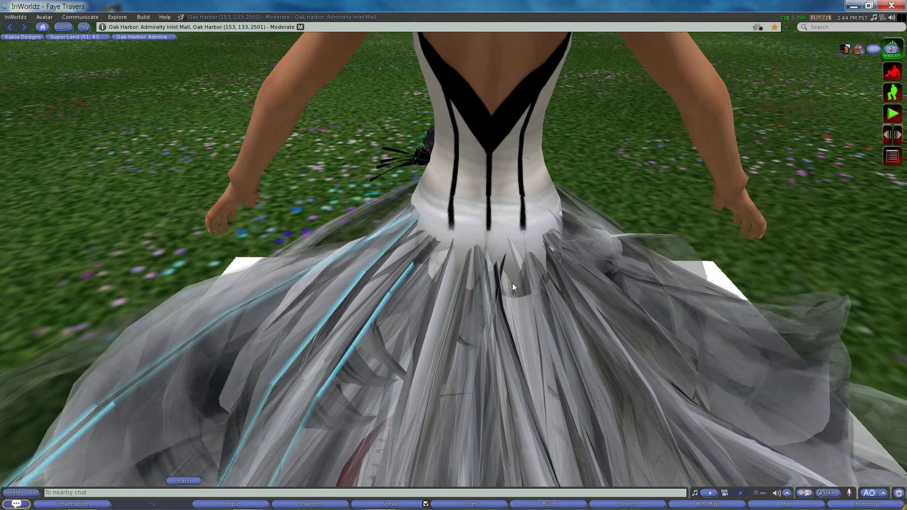
left_click_drag(494, 204, 494, 213)
Step: Reposition the skirt panel at the avatar's back right to fit against the waist
left_click_drag(531, 239, 455, 277, "alt")
left_click(455, 277)
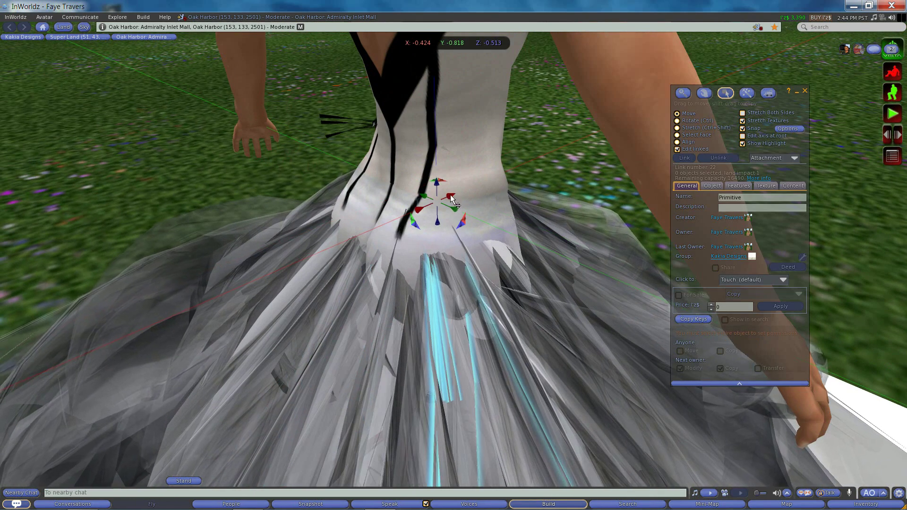
mouse_move(439, 207)
left_mouse_down()
mouse_move(422, 193)
mouse_move(429, 195)
left_mouse_up()
Step: Move the skirt panel on the avatar's right side to about X 0.387, Y -0.952, Z -0.409 and check its fit
left_click_drag(446, 231, 336, 218)
left_click(505, 266)
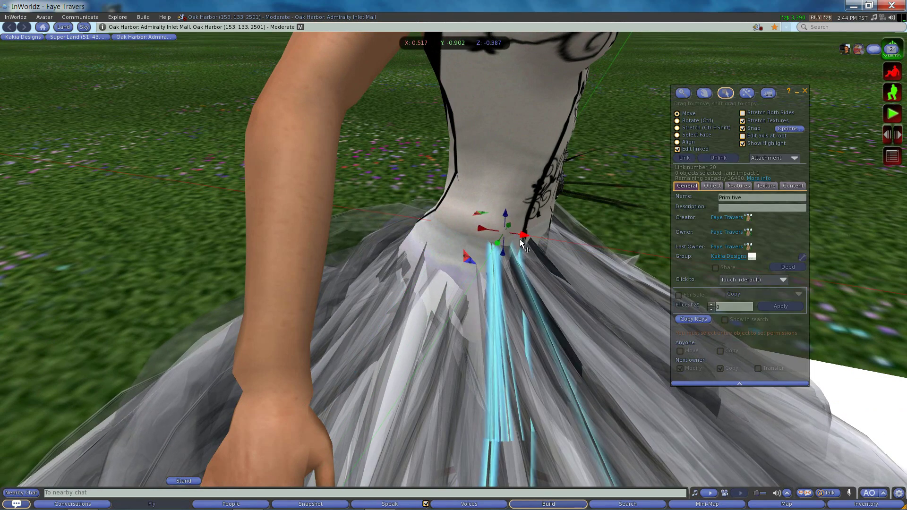
left_click_drag(487, 212, 486, 225)
key("Escape")
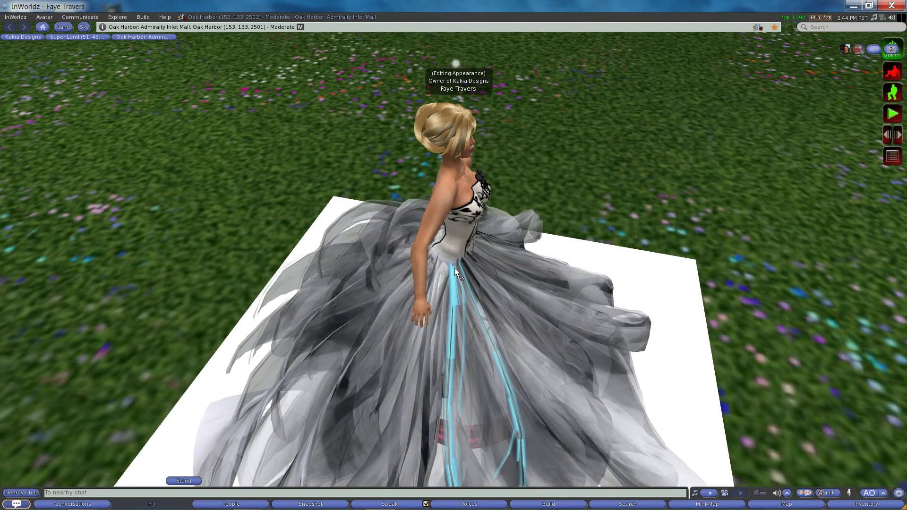
left_click(455, 268, "ctrl")
left_click_drag(469, 281, 425, 293, "ctrl")
left_click_drag(500, 294, 452, 315, "ctrl+alt")
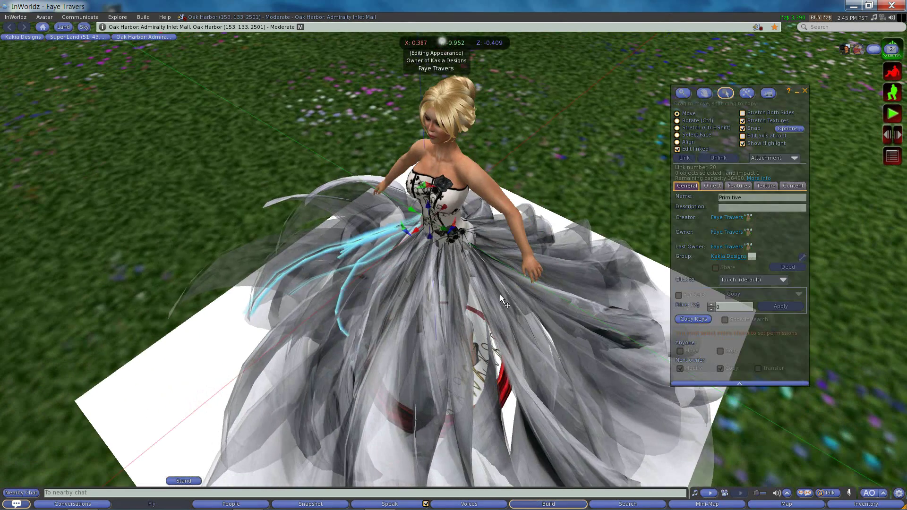
Step: Rotate the front skirt panel beside the centre opening slightly around the vertical axis to close the gap over the legs
left_click(489, 293)
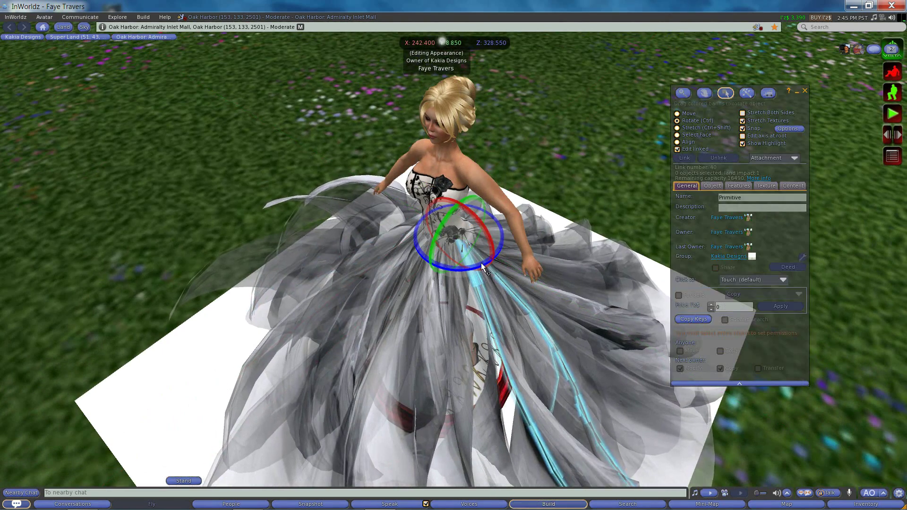
left_click_drag(481, 263, 478, 264, "ctrl")
left_click(478, 265)
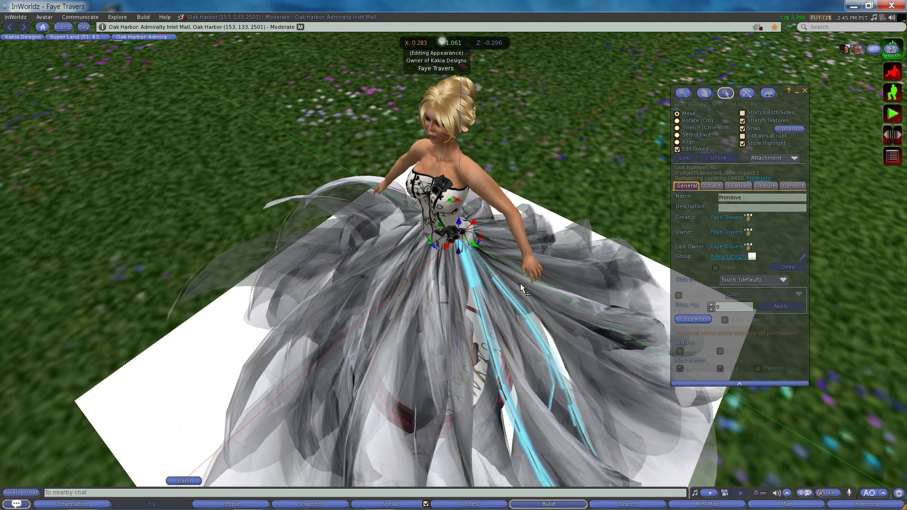
Step: Rotate the neighbouring skirt panel on the avatar's left front slightly to align it with the waist, and finish editing the skirt
key("ctrl")
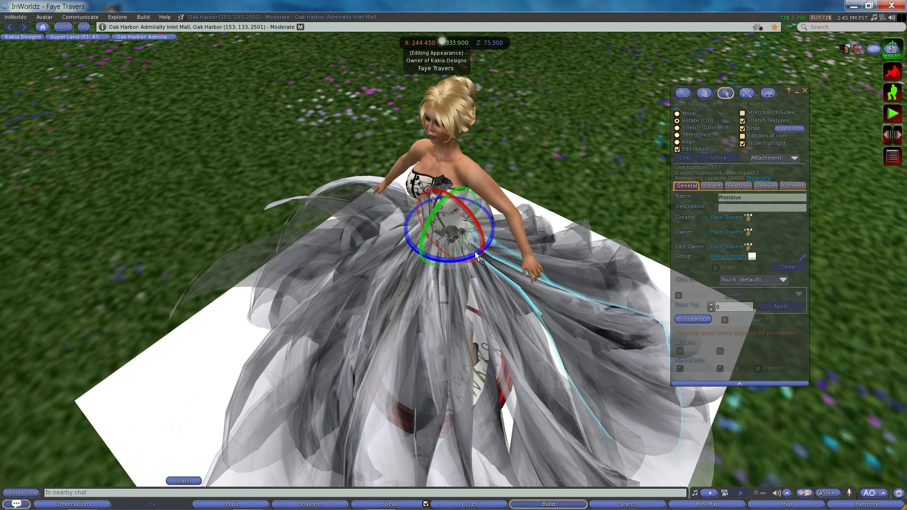
left_click(473, 253)
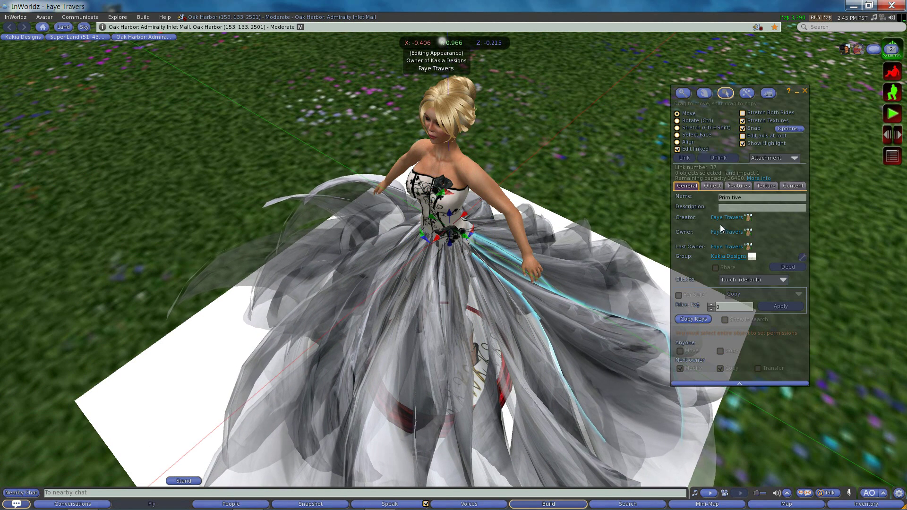
left_click(806, 91)
Step: Stand the avatar up from the posing pose and view the skirt from the front
left_click_drag(445, 278, 506, 213, "ctrl+alt")
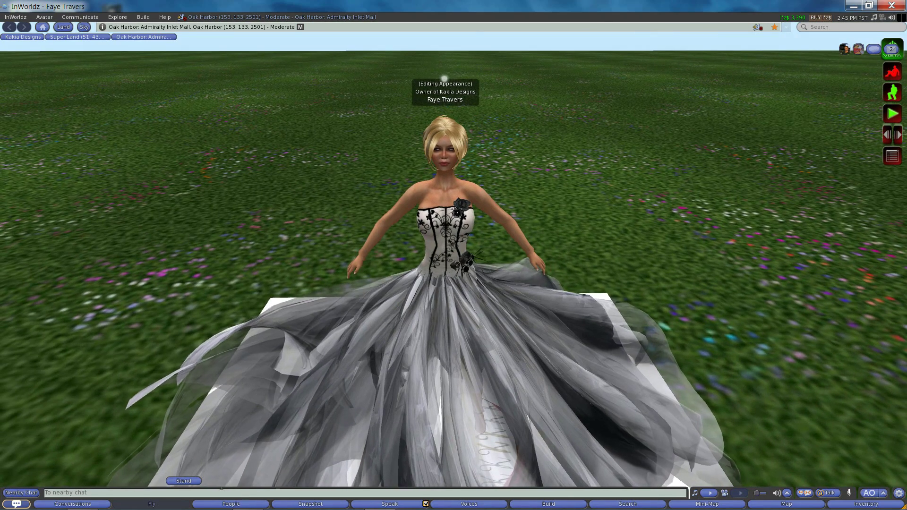
left_click(183, 480)
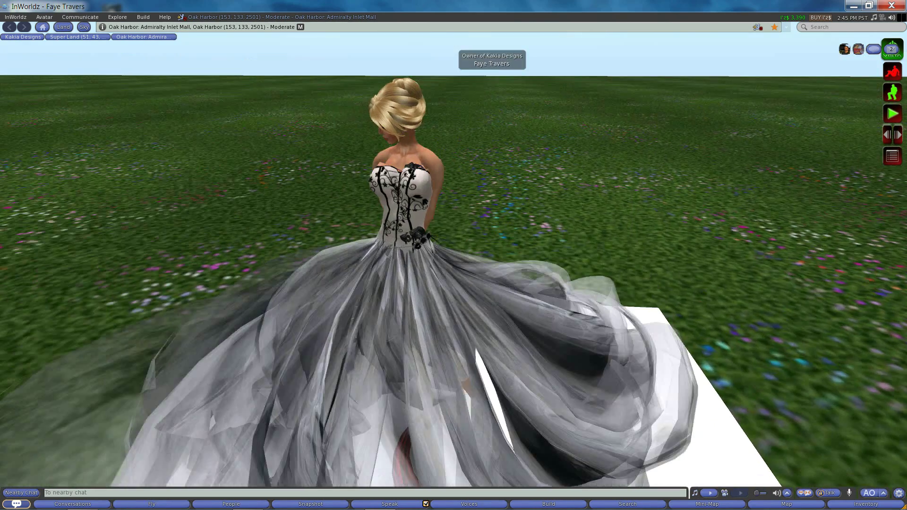
left_click_drag(444, 265, 515, 251, "ctrl+alt")
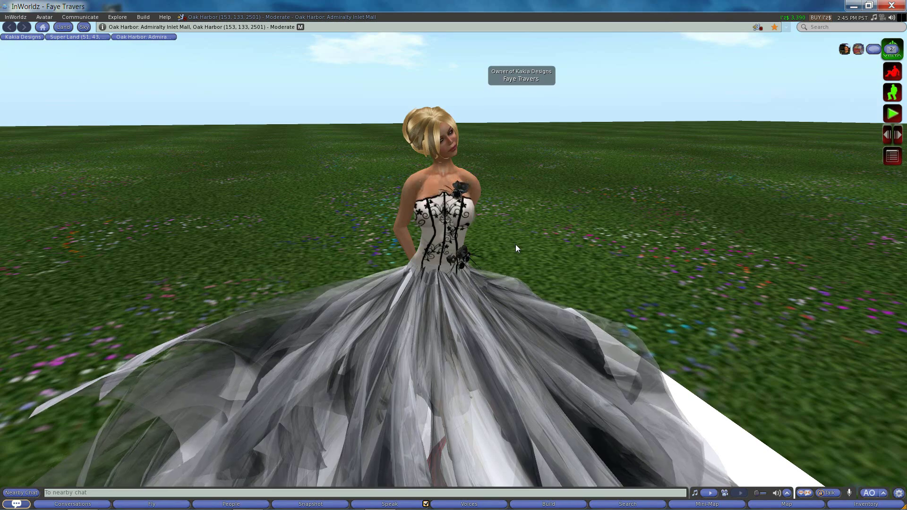
Step: Walk and turn the avatar around the field and examine how the skirt fits from the back, front and side
key("Left")
key("Left")
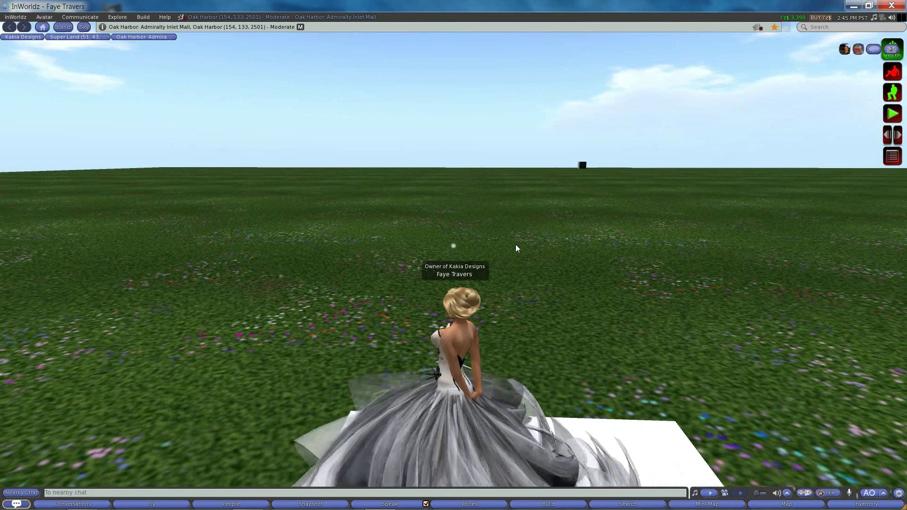
left_click_drag(458, 373, 378, 390, "ctrl+alt")
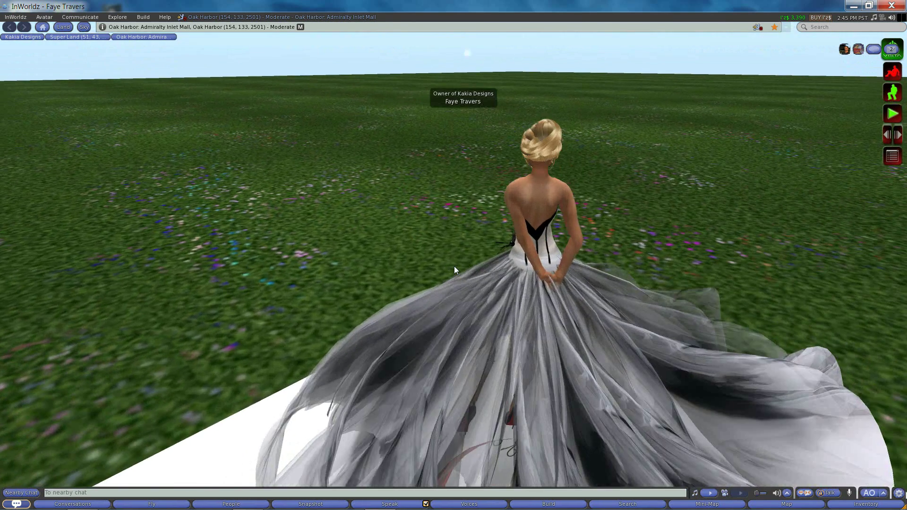
scroll(455, 266, "down", 4)
key("Up")
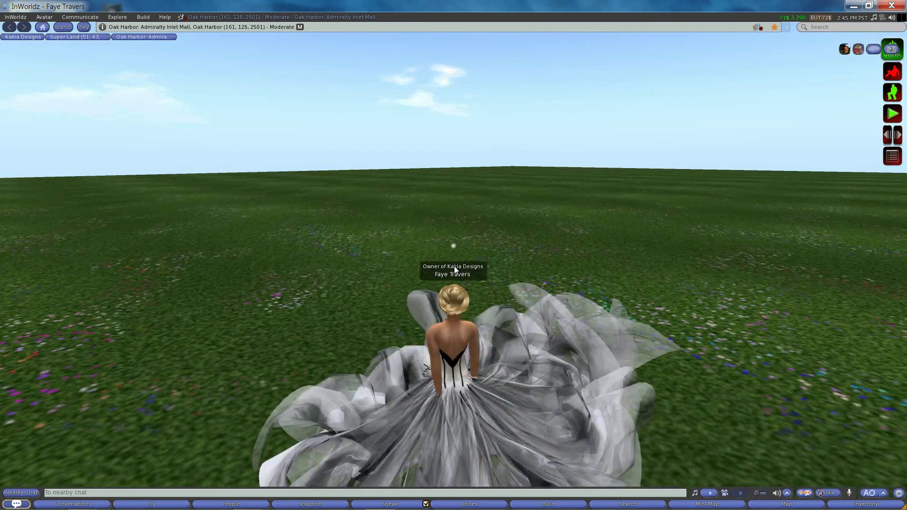
key("Down")
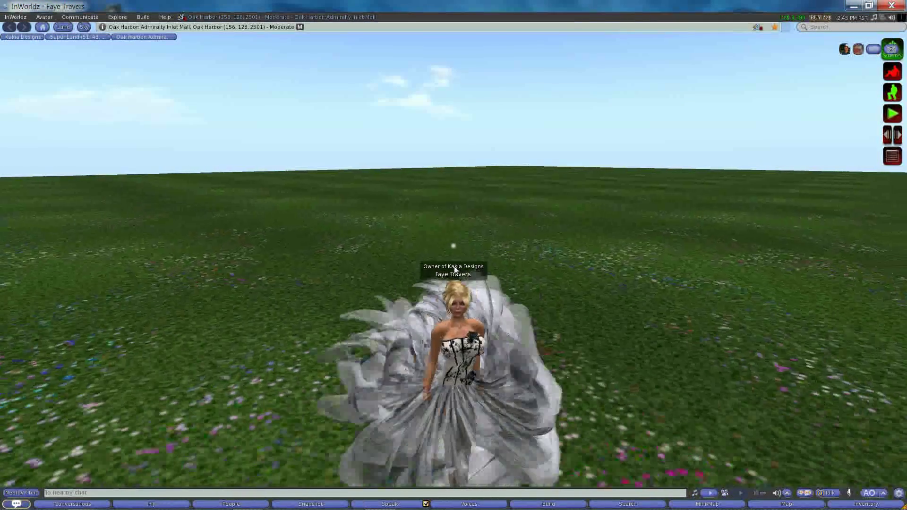
key("Right")
key("Right")
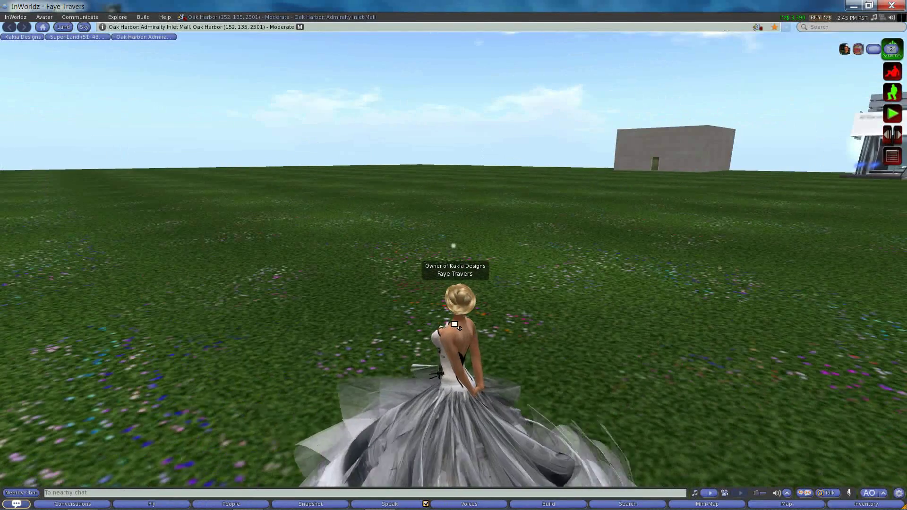
left_click_drag(455, 324, 563, 336, "ctrl+alt")
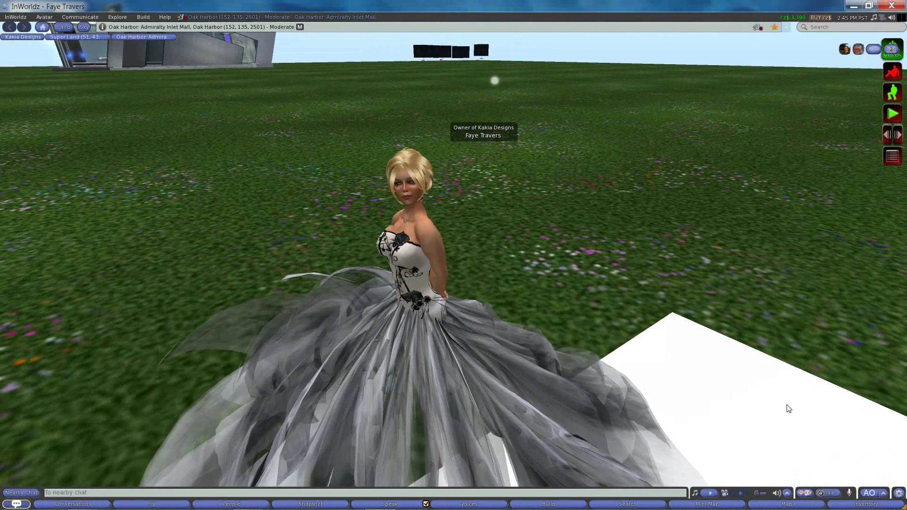
Step: Look over the Kakia Designs wedding items in the inventory's Objects folder and examine the gown's waist from the front
mouse_move(858, 487)
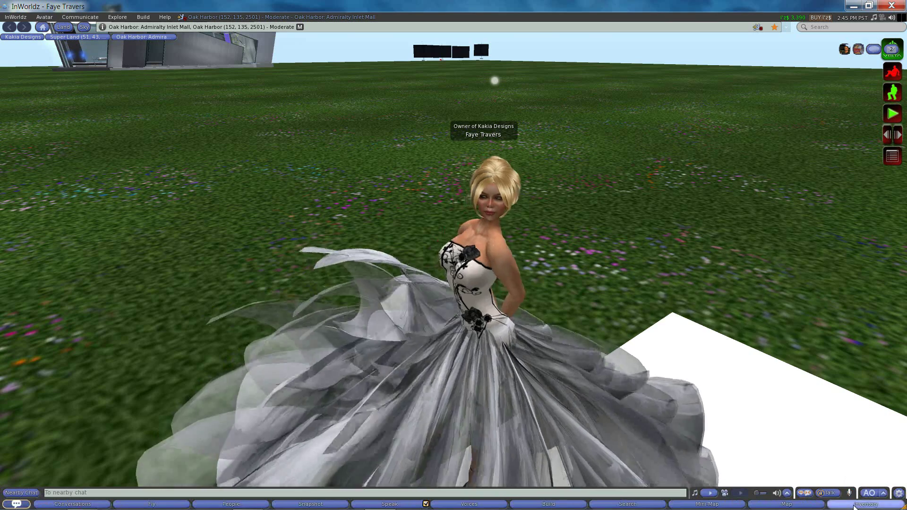
key("ctrl+i")
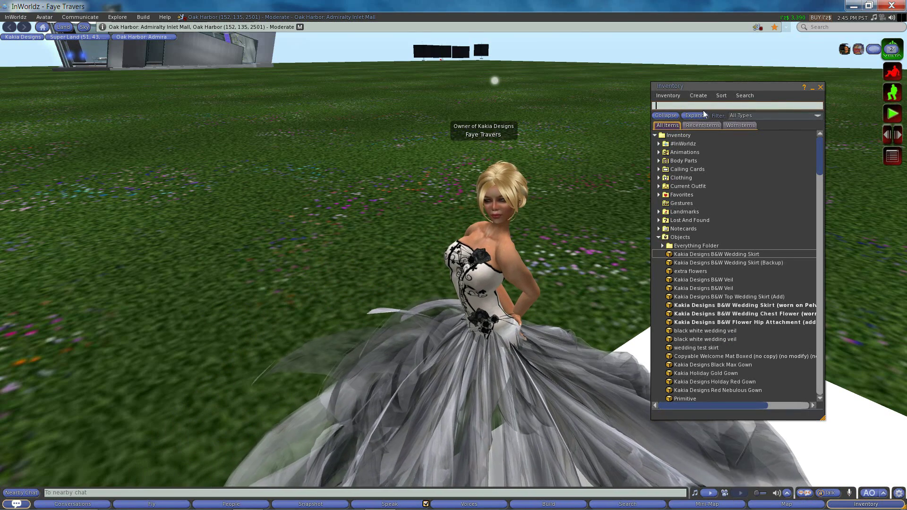
left_click(820, 88)
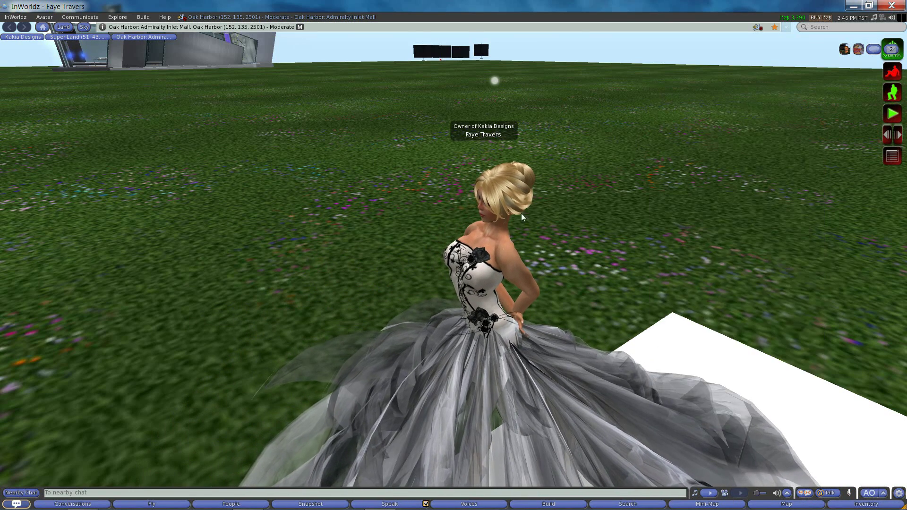
left_click_drag(452, 258, 609, 254, "ctrl+alt")
left_click_drag(728, 302, 608, 332, "ctrl+alt")
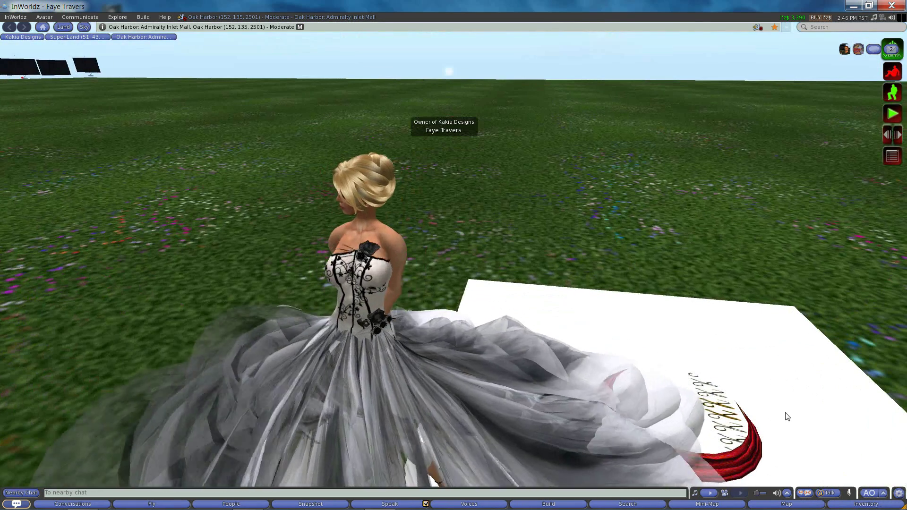